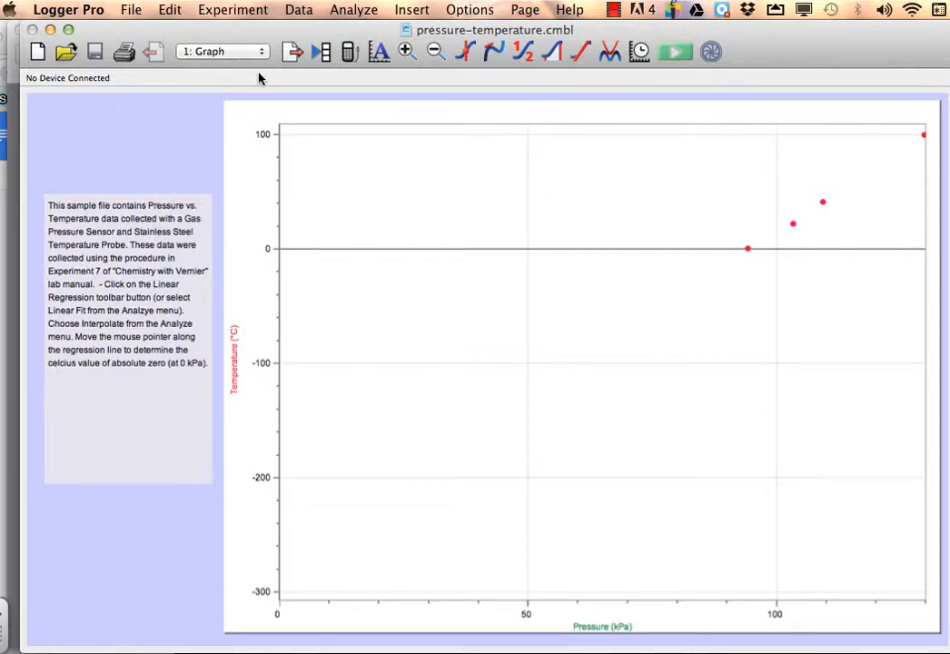
Start a new calculated column in the data table and name it ln Pressure.
left_click(292, 52)
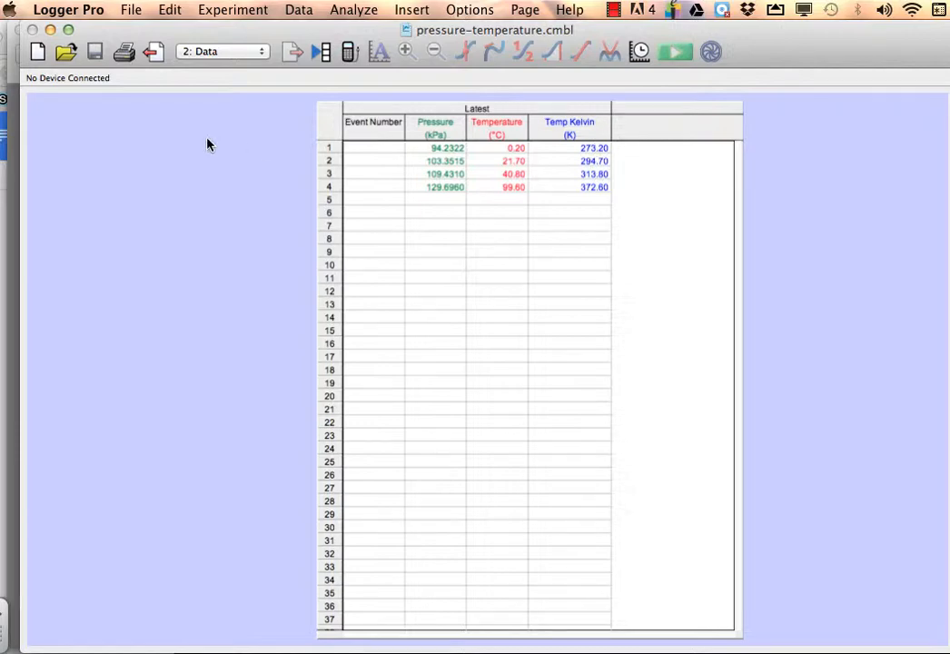
left_click(297, 11)
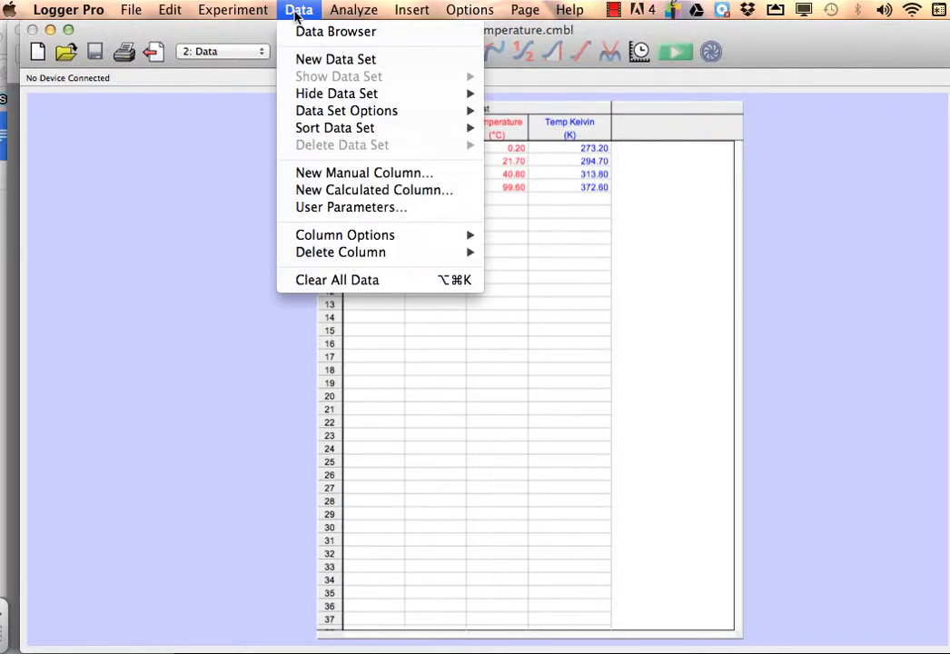
left_click(311, 190)
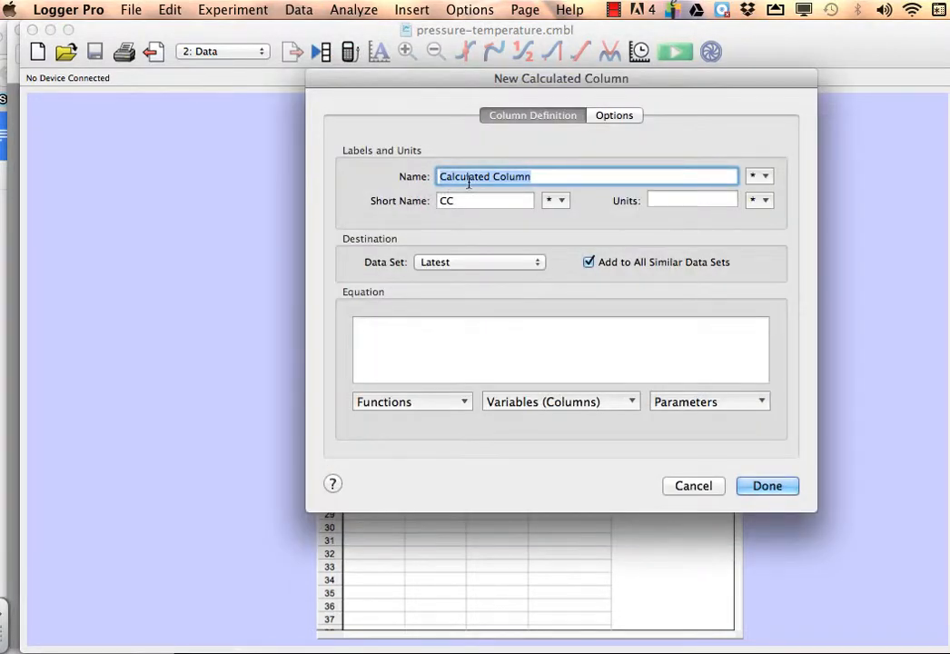
type("ln")
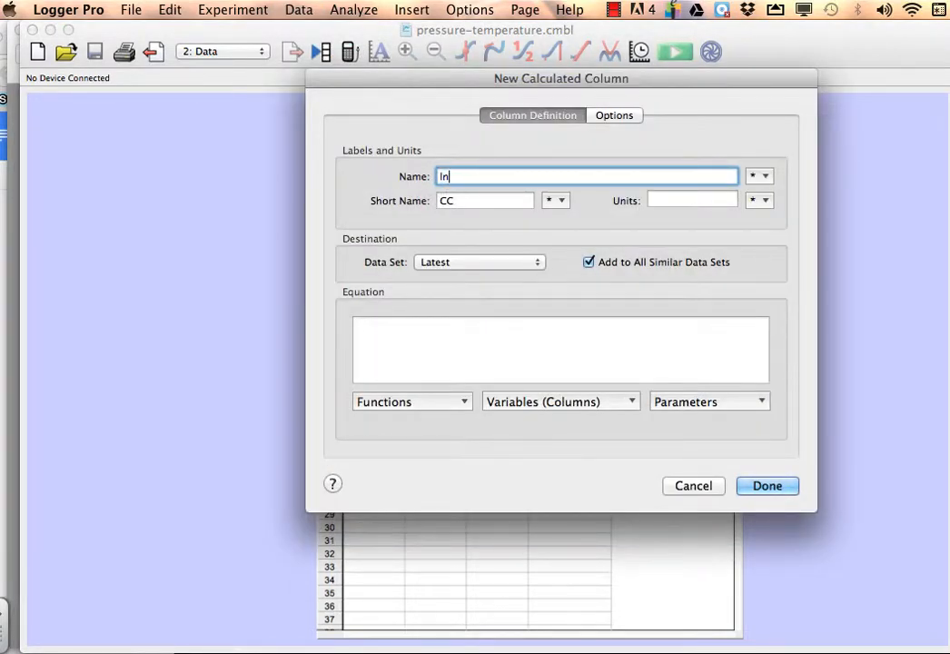
type(" Pressure")
left_click(447, 323)
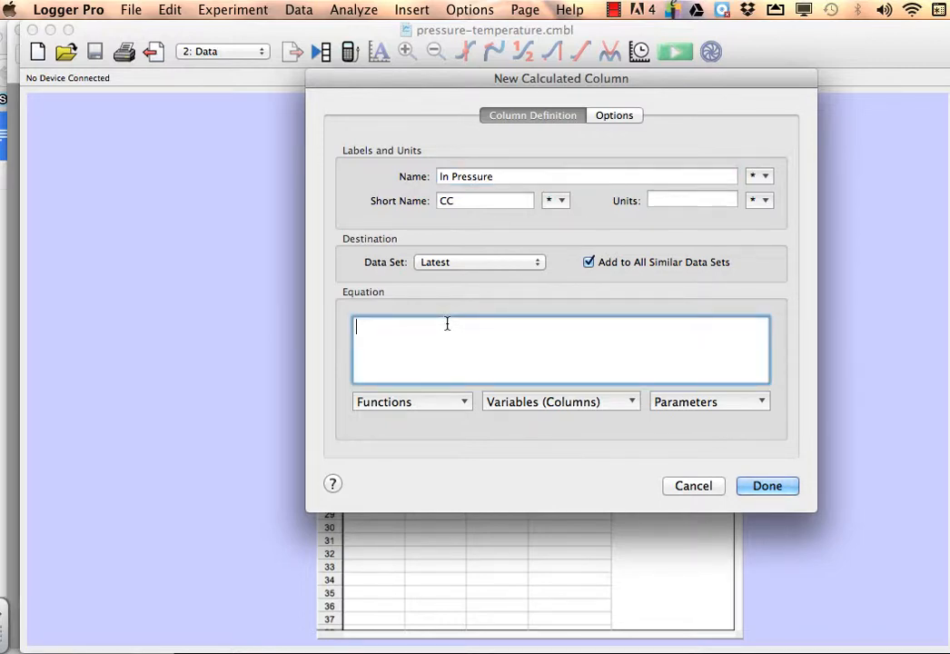
Define the column's equation as ln("Pressure") and finish creating the column.
left_click(411, 403)
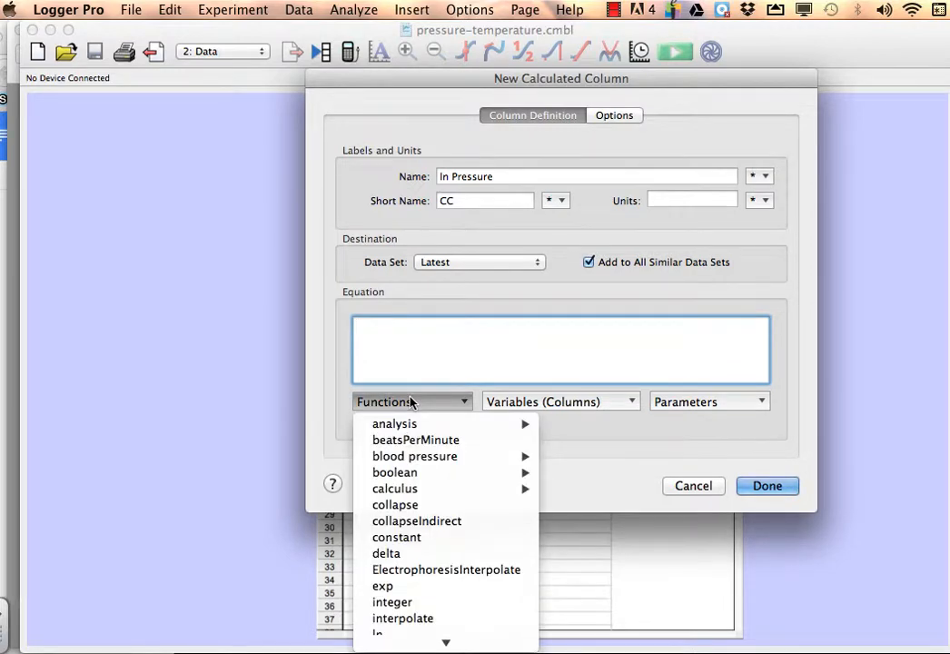
scroll(409, 491, "down", 4)
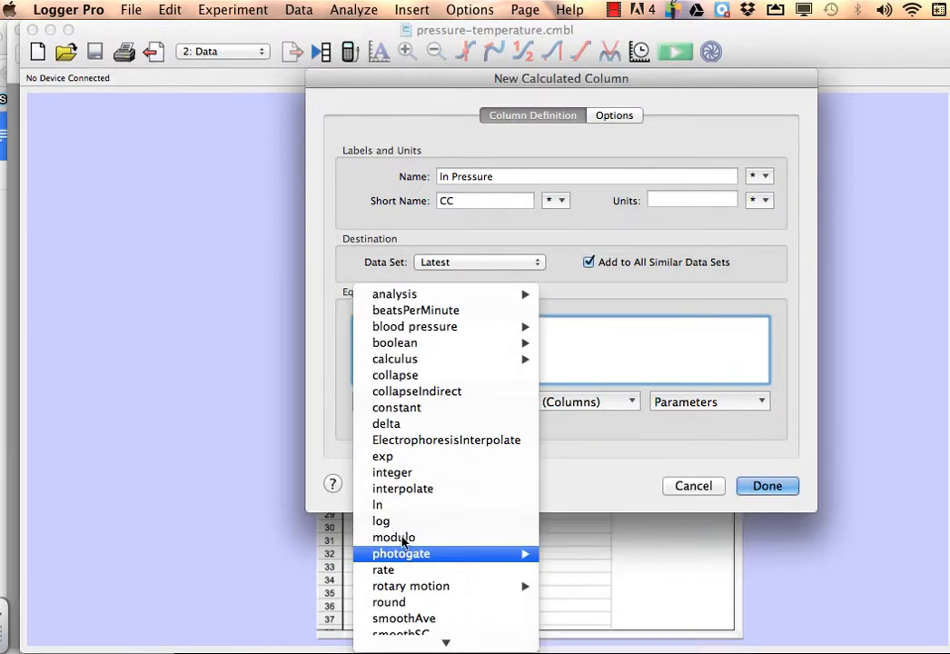
left_click(399, 505)
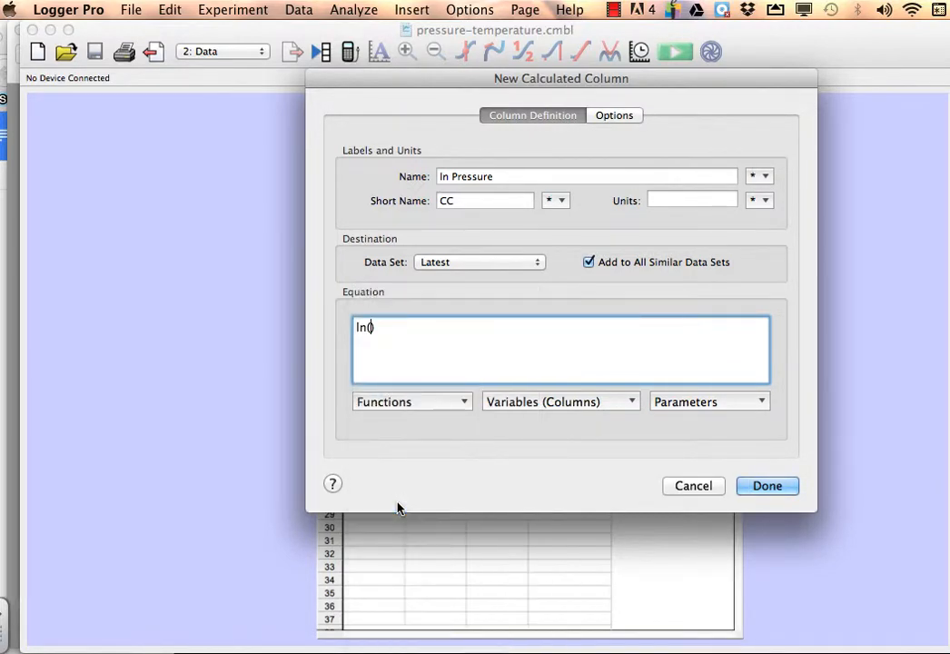
left_click(530, 405)
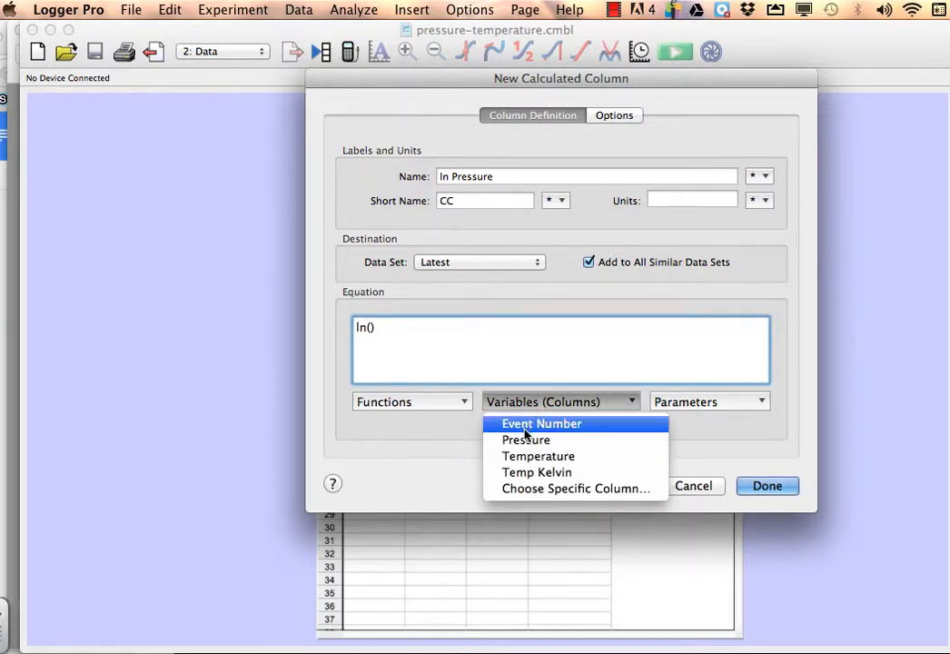
left_click(526, 442)
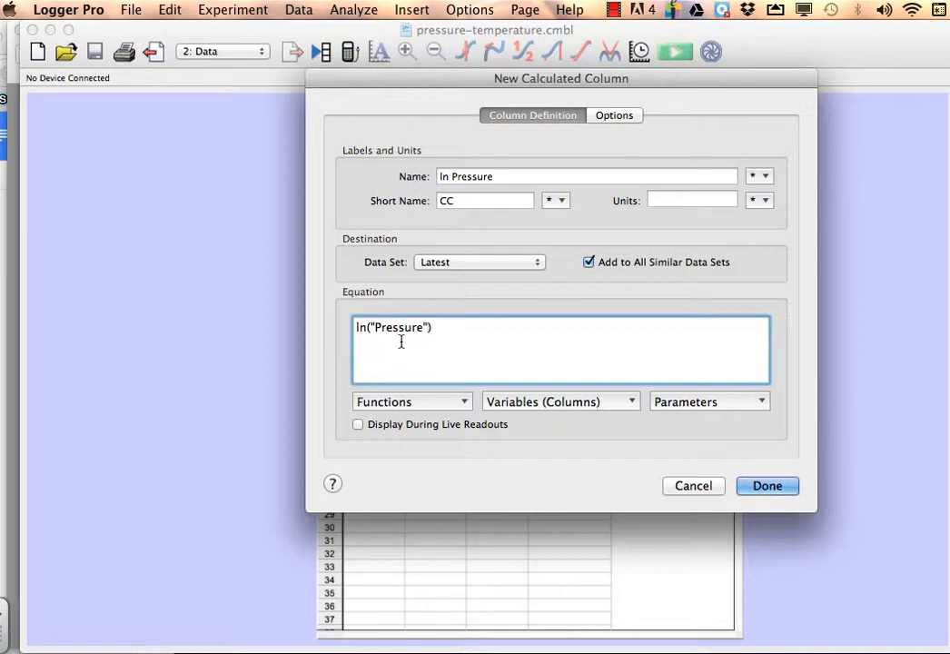
left_click(761, 488)
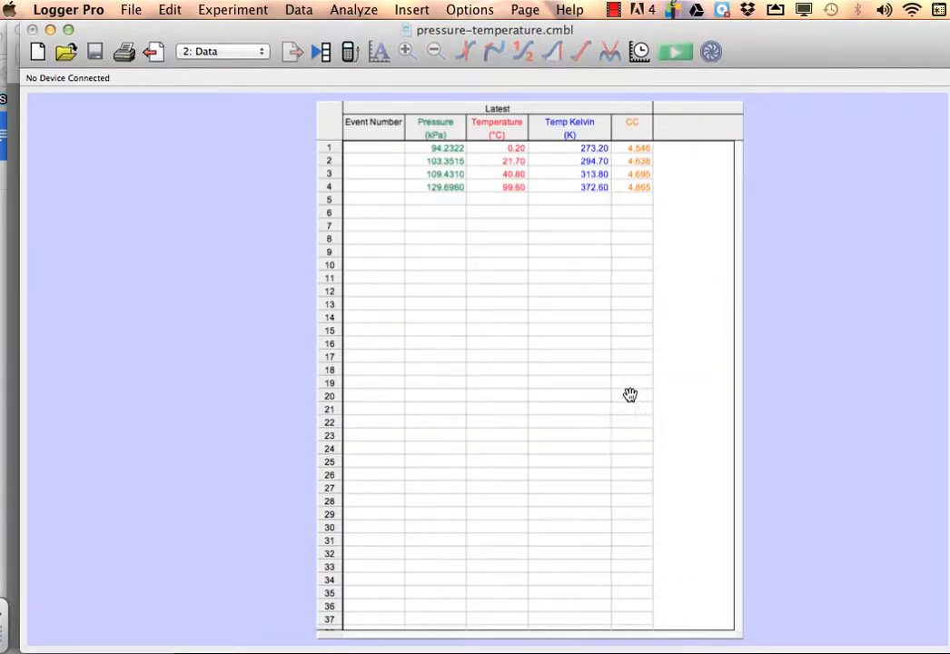
Edit the ln Pressure column's options and set its short name to lnP.
double_click(633, 126)
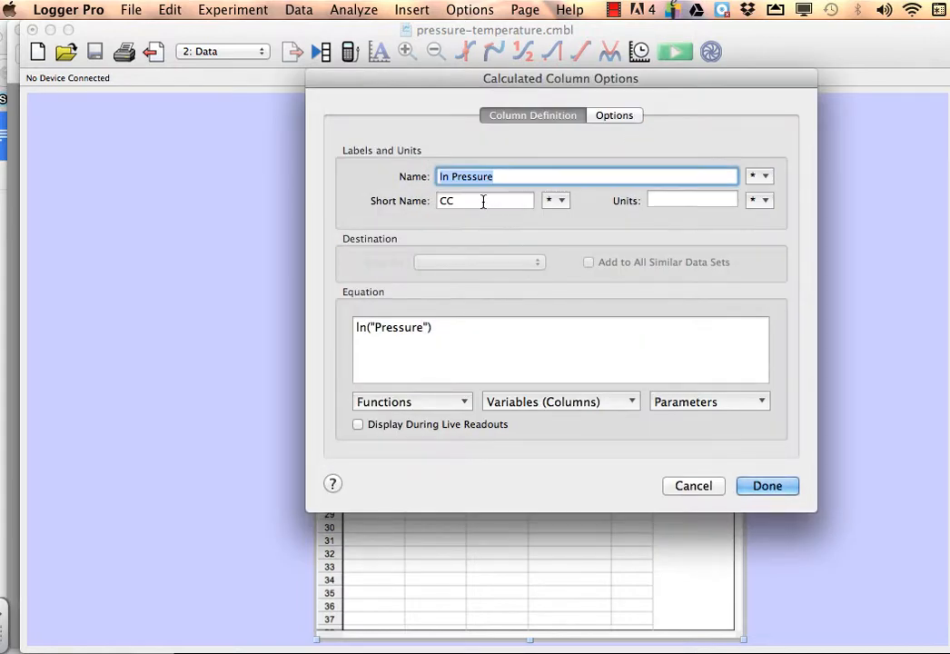
key("Tab")
type("lnP")
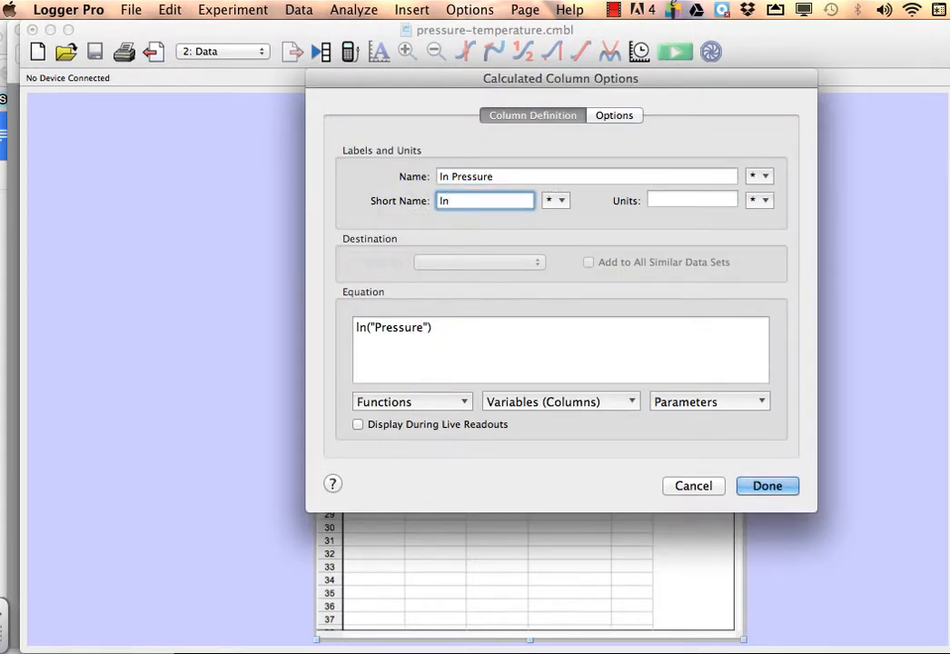
left_click(770, 489)
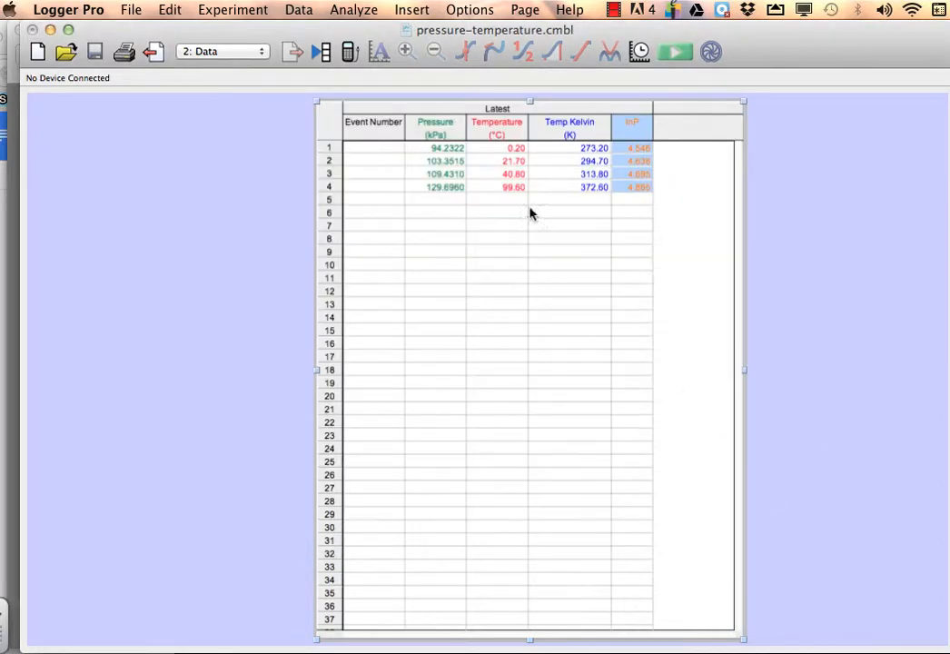
Start another calculated column named Inverse Temperature K with the short name T (K).
left_click(298, 11)
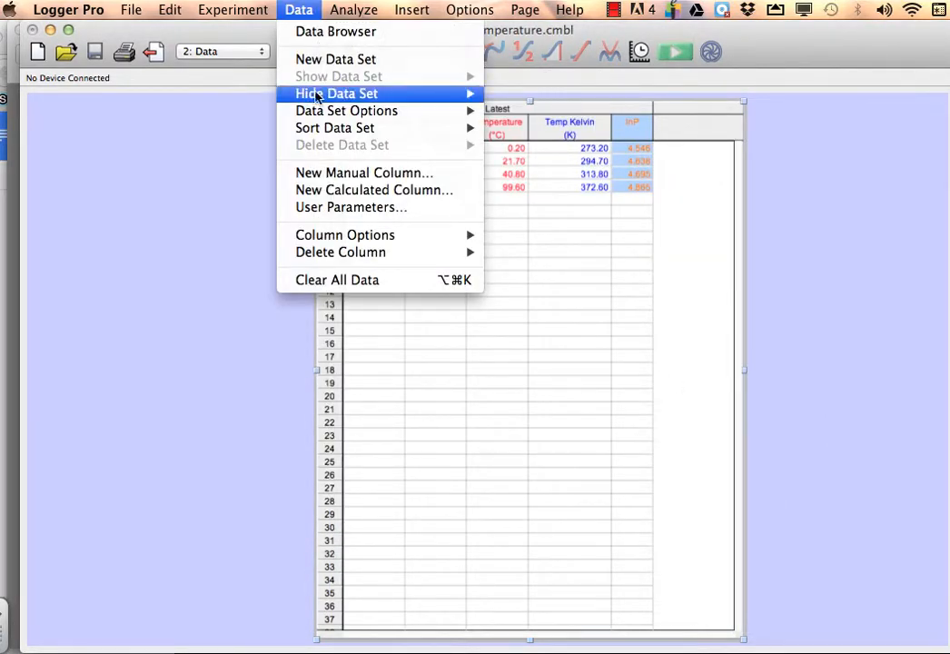
left_click(319, 190)
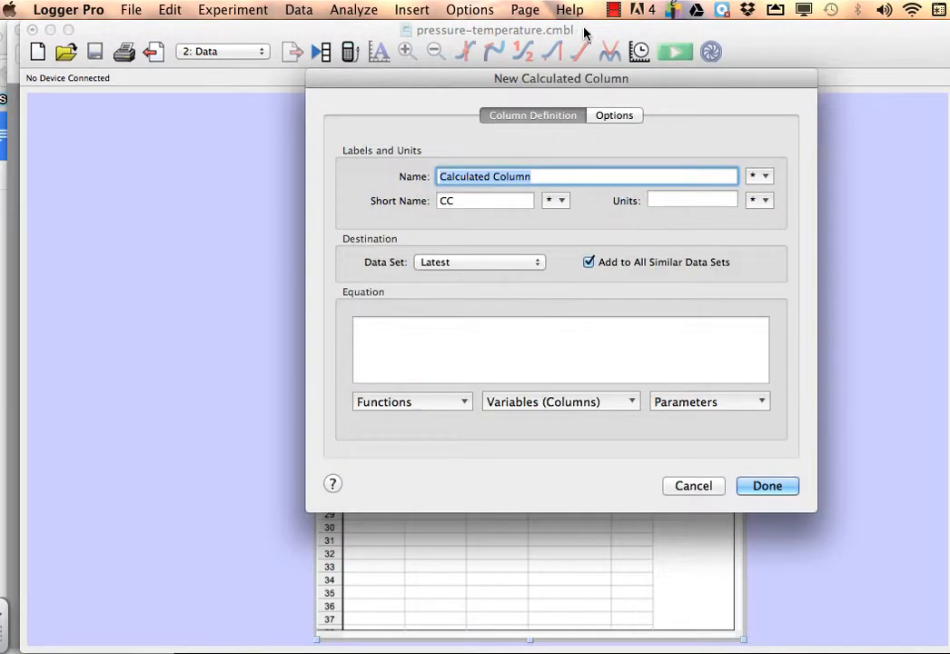
left_click(615, 10)
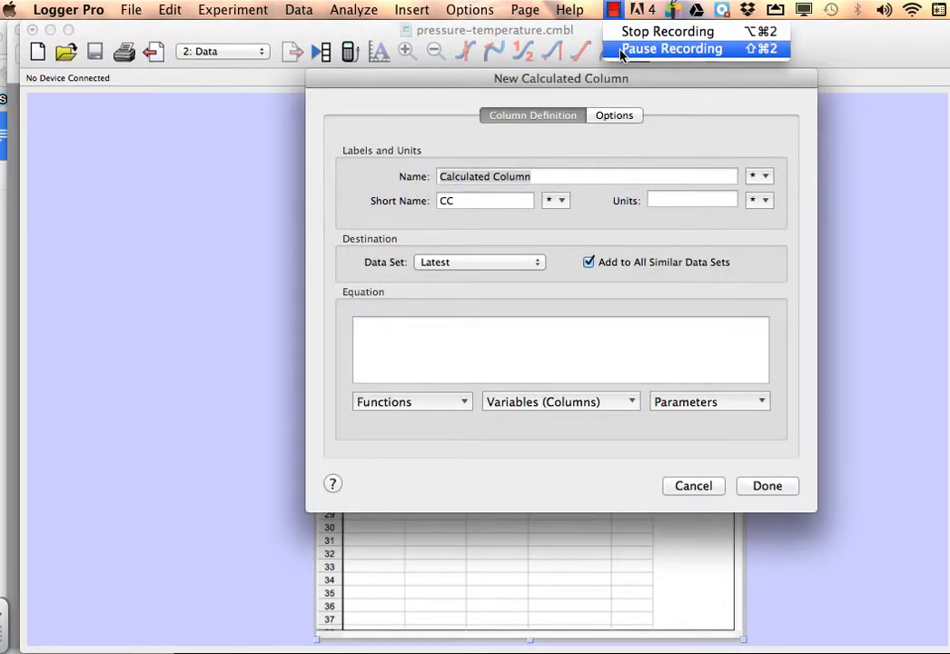
left_click(622, 50)
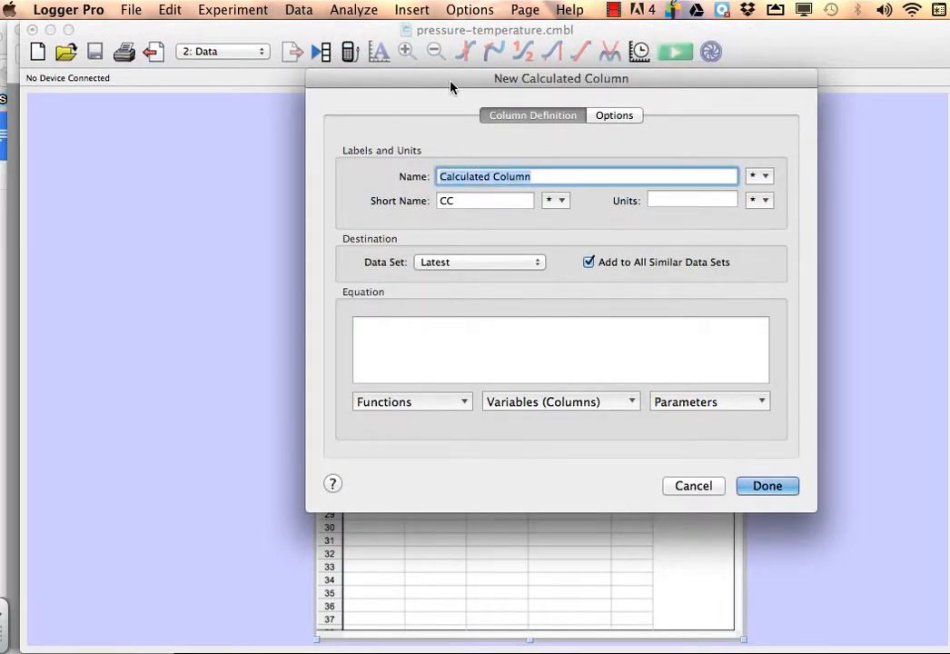
left_click_drag(449, 80, 496, 109)
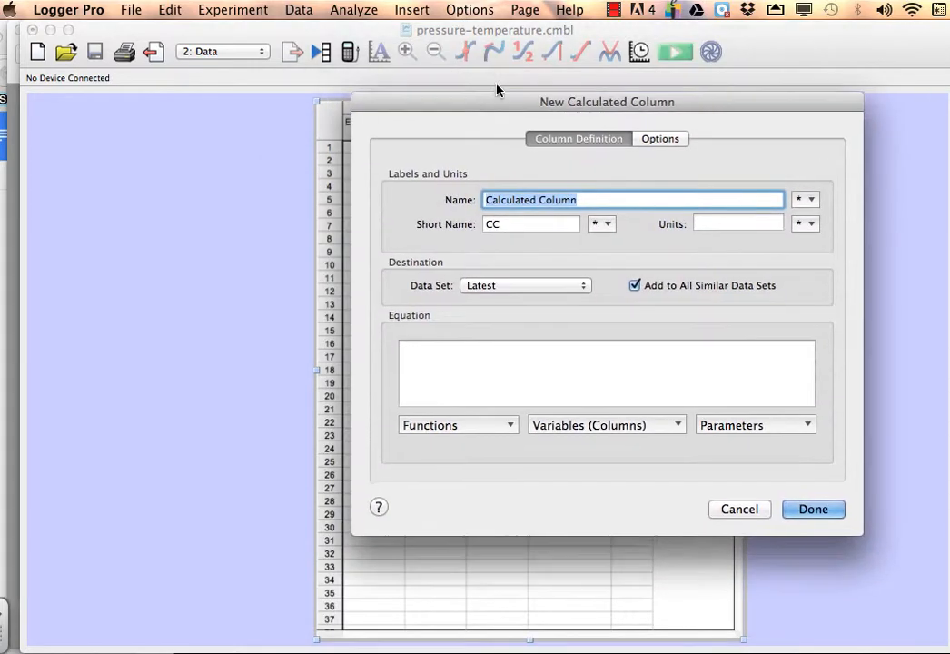
type("ln")
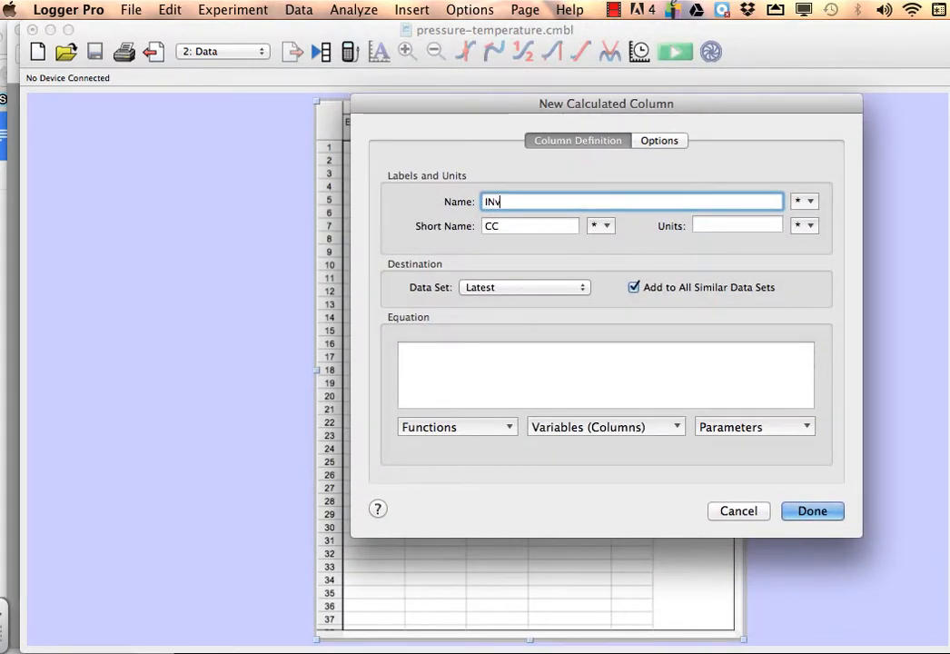
type("verse Tempera")
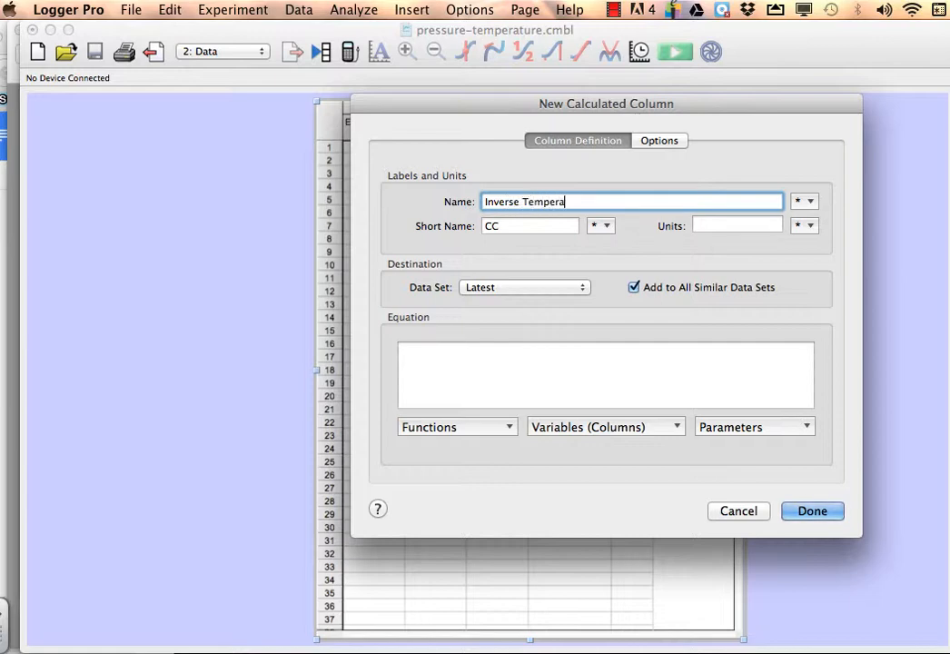
type("ture K")
key("Tab")
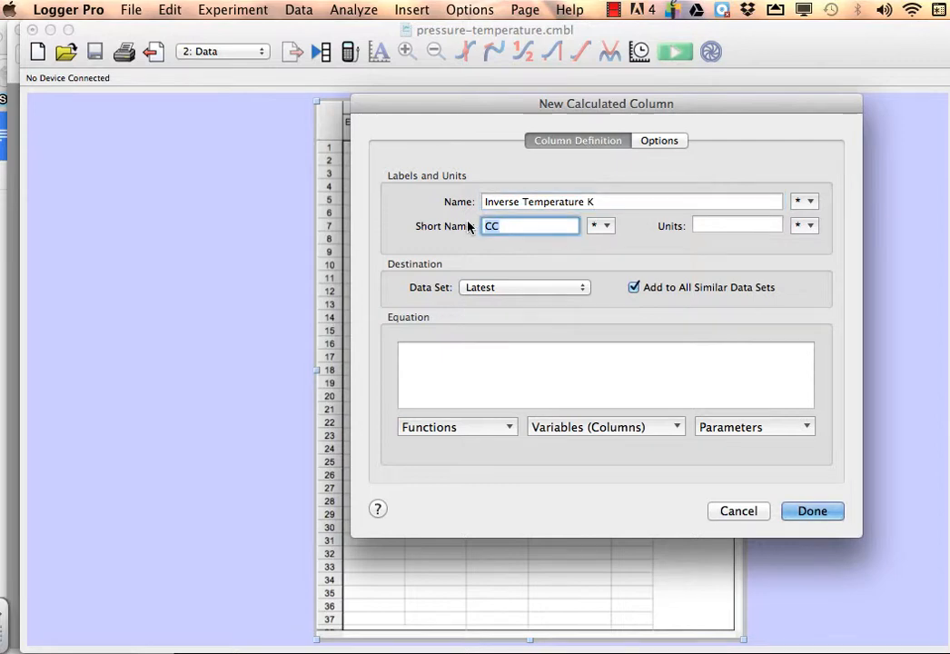
type("T (K)")
Define the new column's equation as 1/"Temp Kelvin" and finish creating the column.
left_click(444, 429)
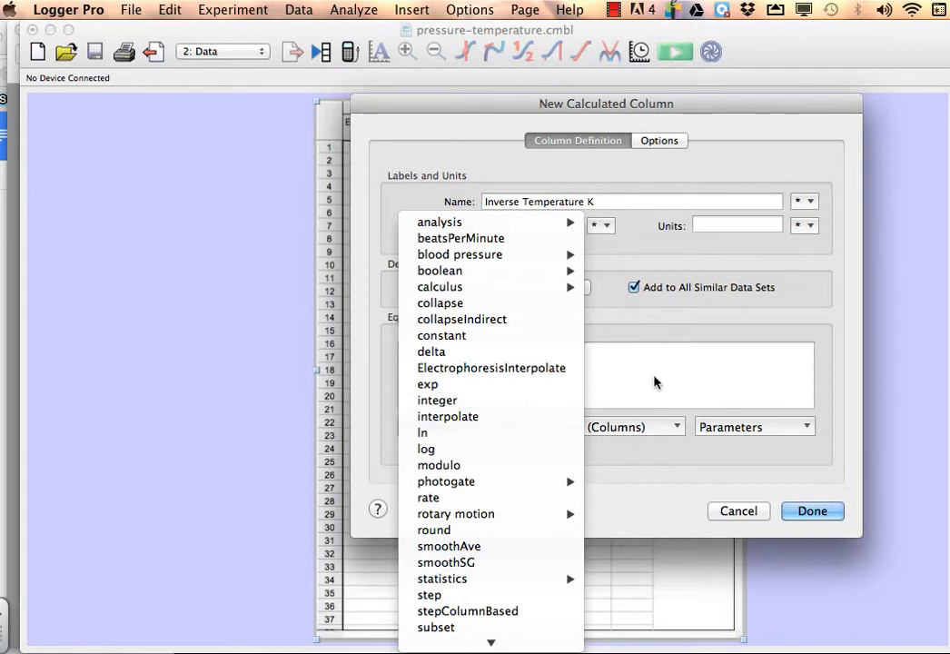
left_click(627, 369)
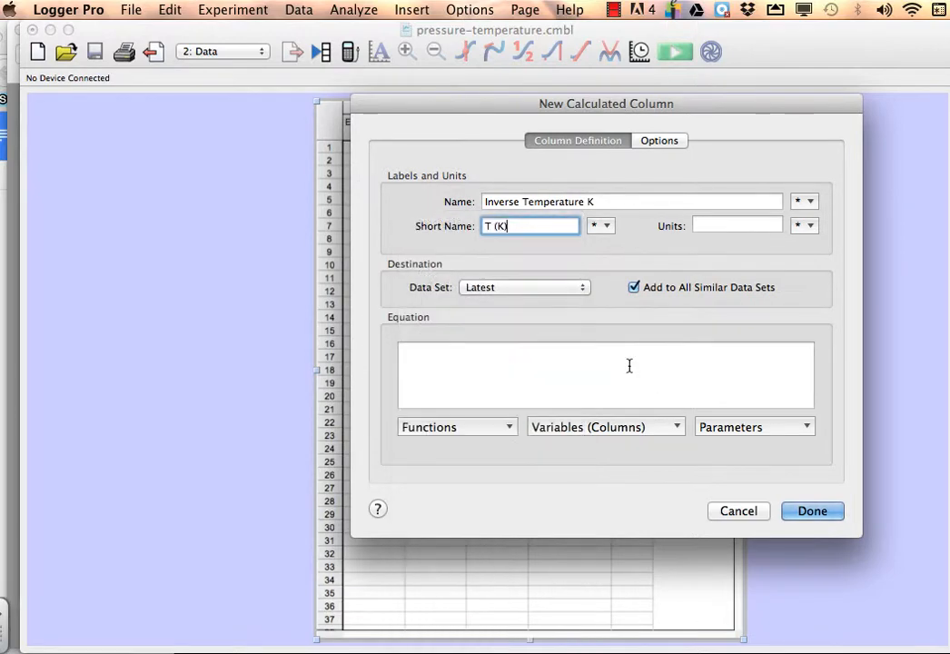
left_click(439, 364)
type("1/")
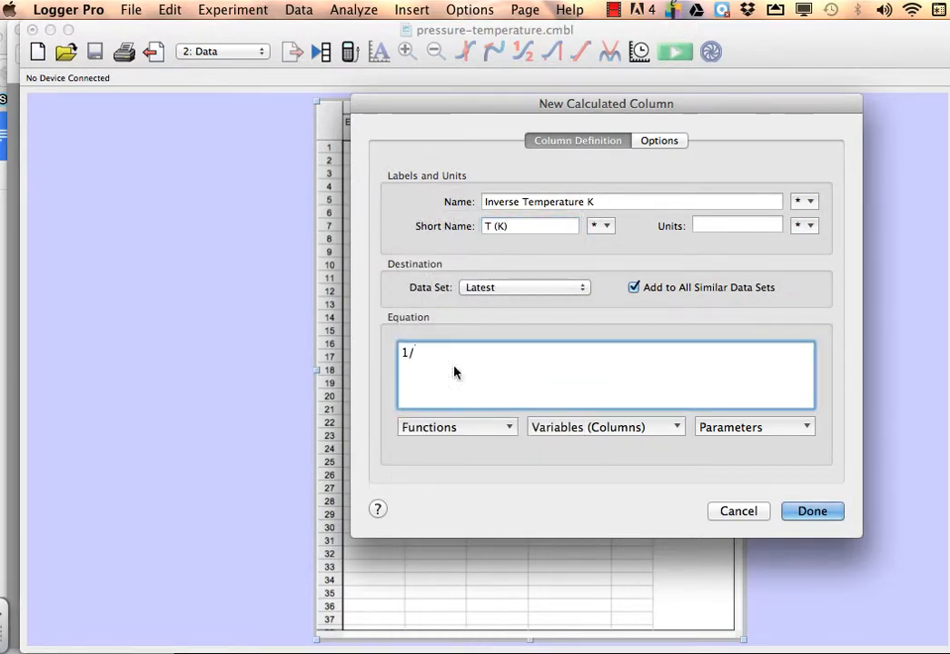
left_click(593, 429)
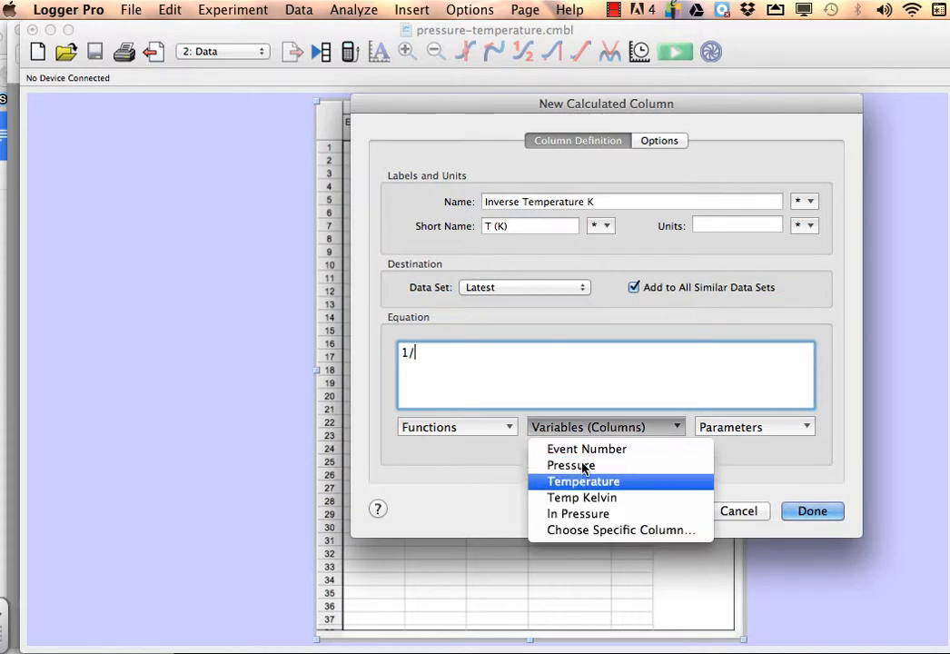
left_click(579, 499)
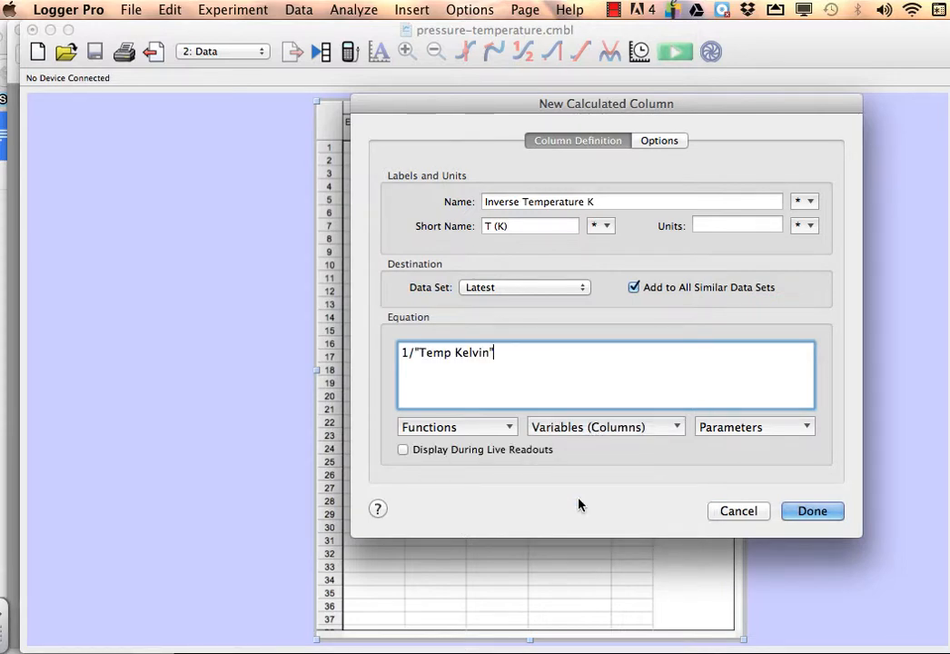
left_click(808, 512)
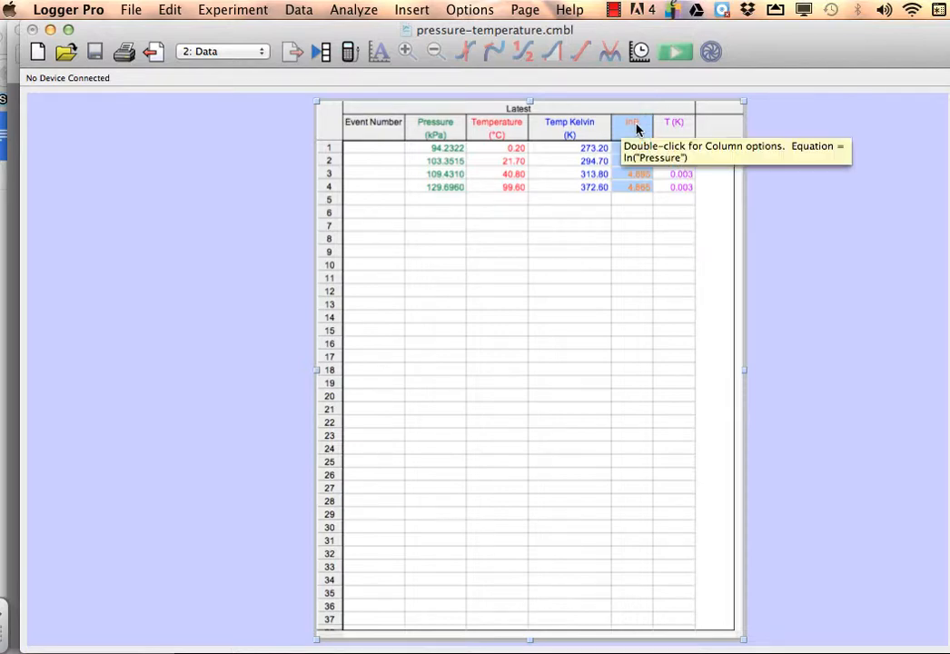
On the graph page, plot ln Pressure on the vertical axis against Inverse Temperature K horizontally.
left_click(154, 50)
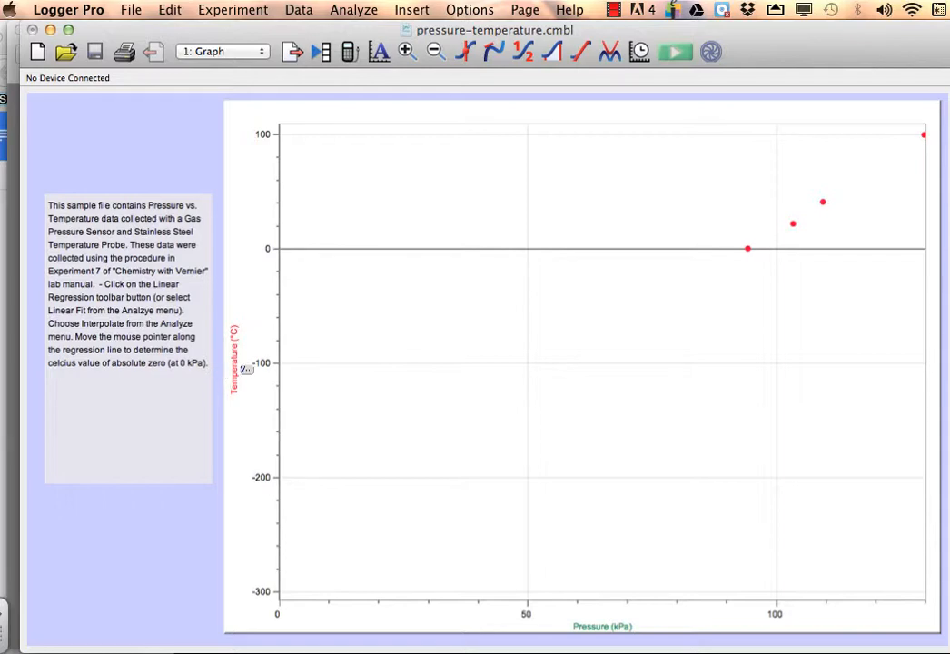
left_click(231, 363)
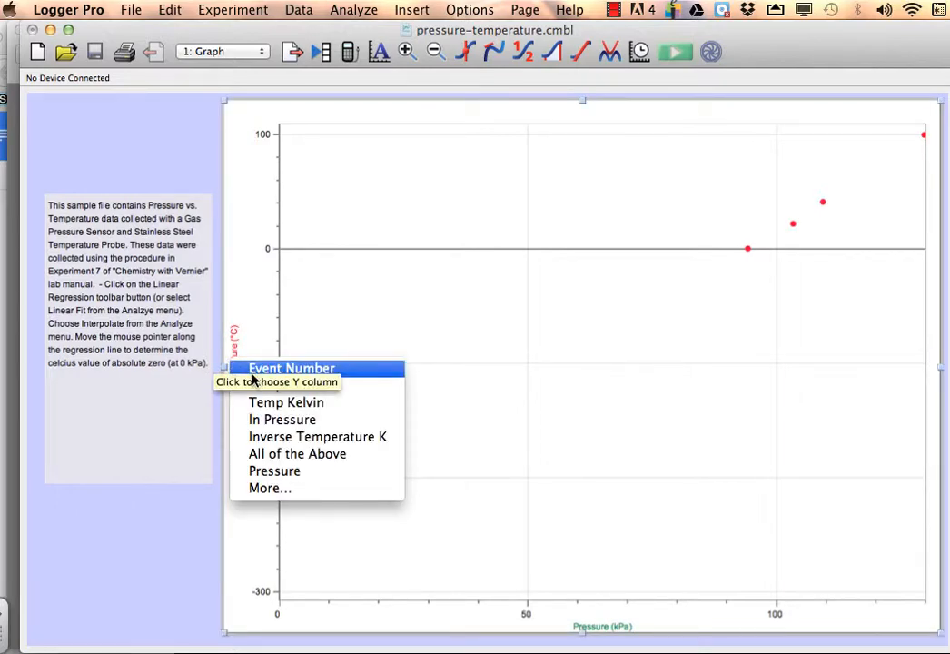
left_click(259, 420)
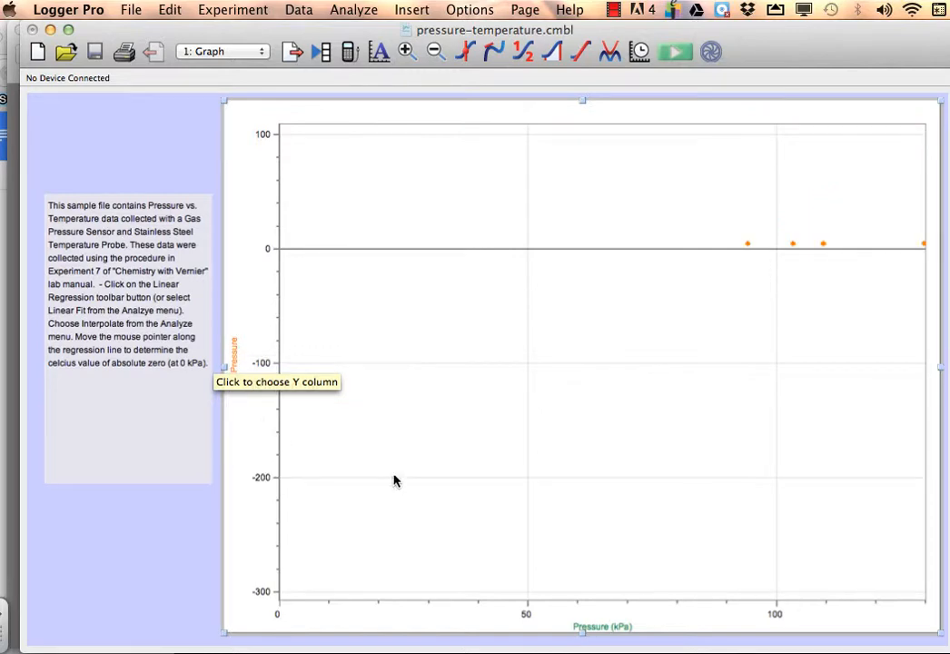
left_click(591, 629)
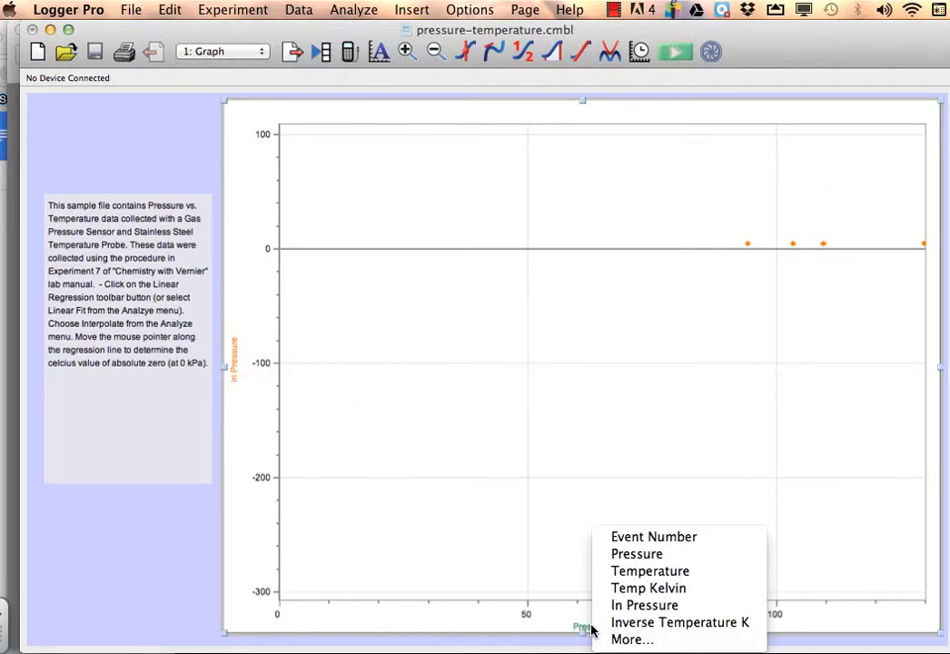
left_click(679, 622)
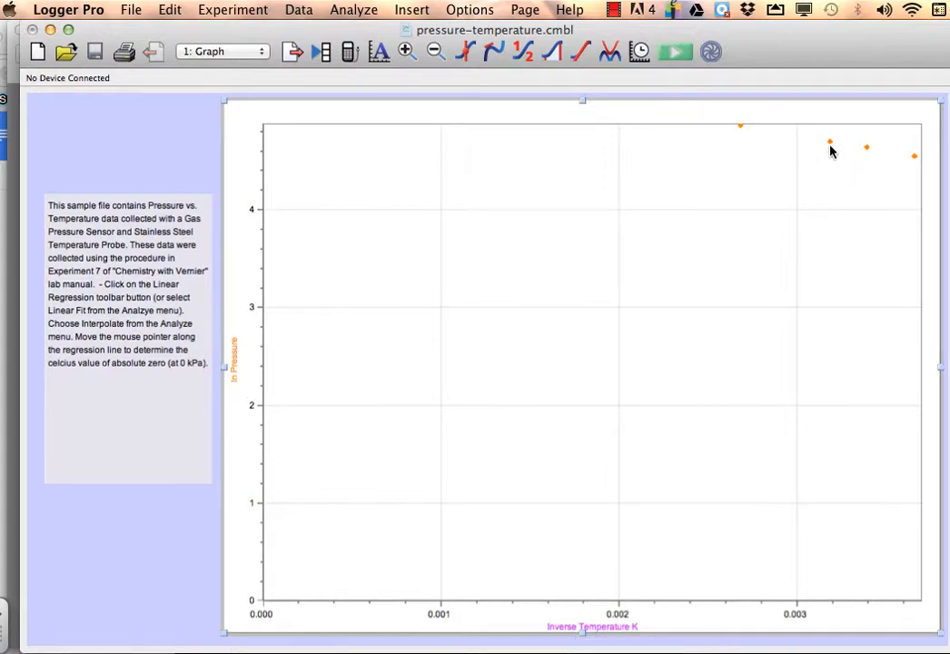
Autoscale the graph, then extend the vertical axis range upward to just above 4.9.
left_click(380, 53)
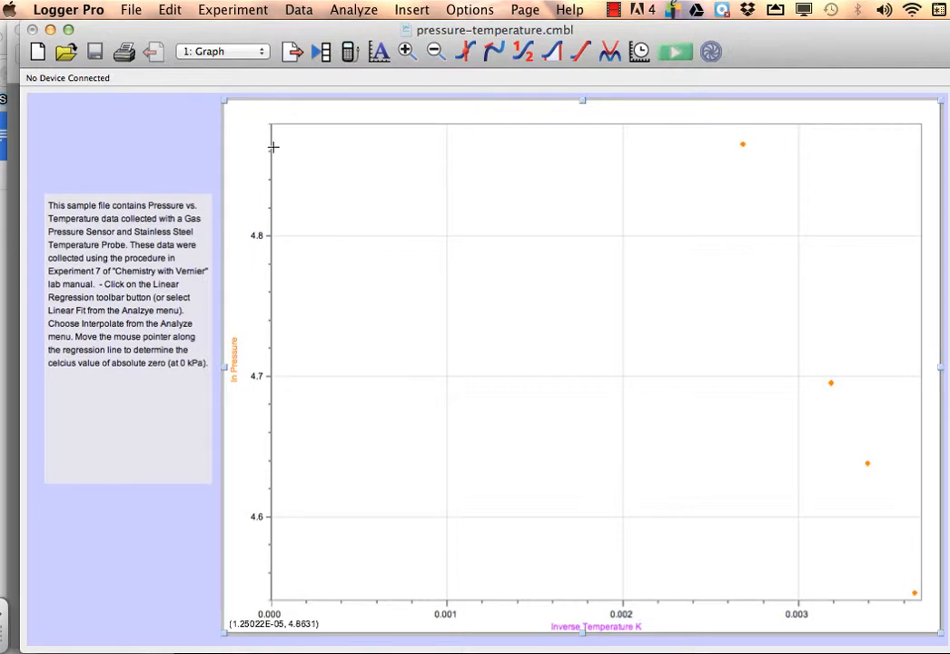
left_click_drag(270, 145, 265, 338)
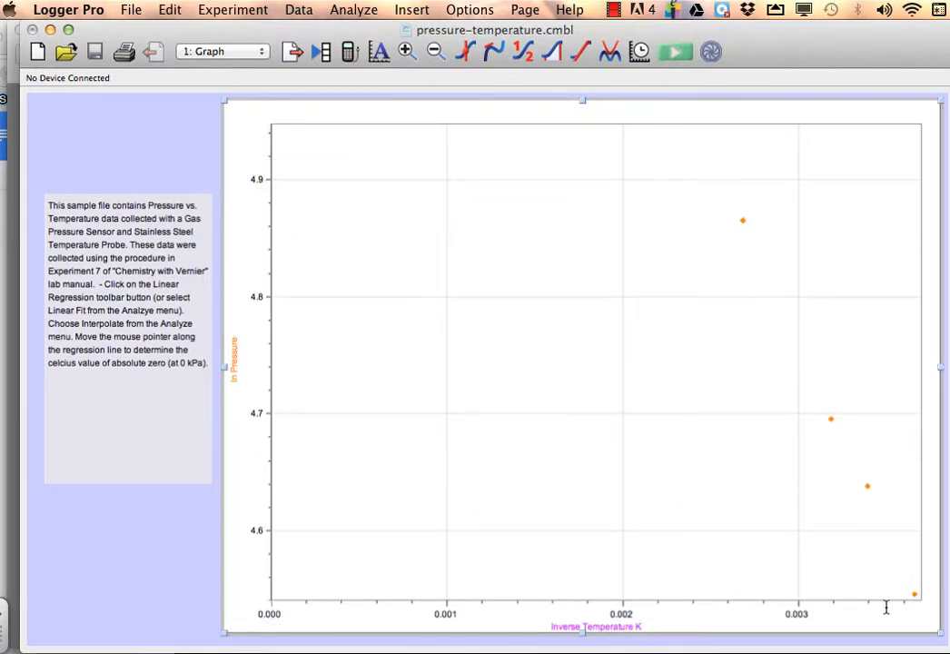
Rescale the horizontal axis so it spans roughly 0.0015 to 0.0049, centring the data points.
left_click_drag(884, 603, 658, 609)
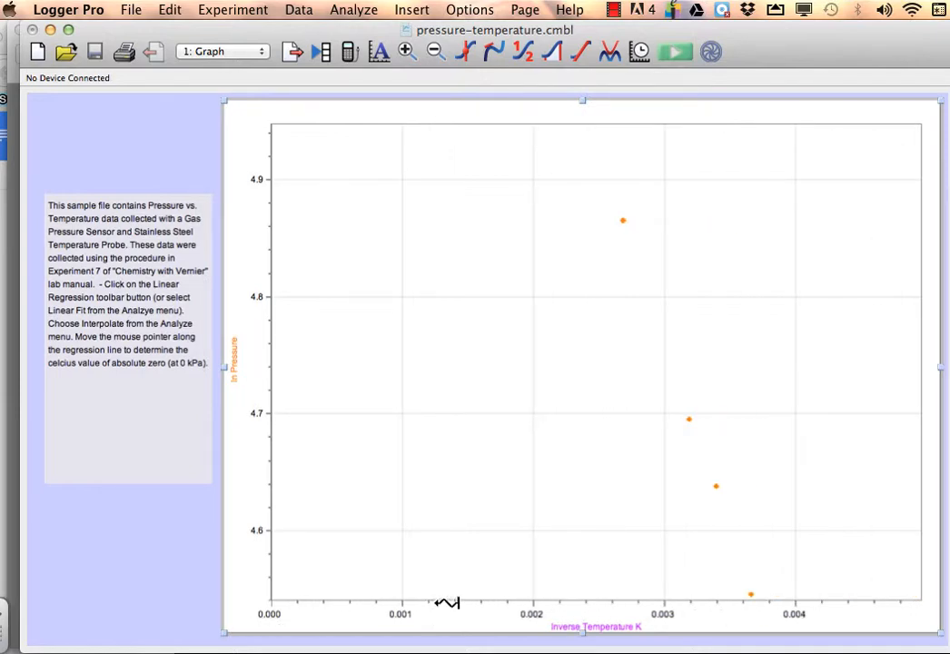
left_click_drag(445, 603, 279, 598)
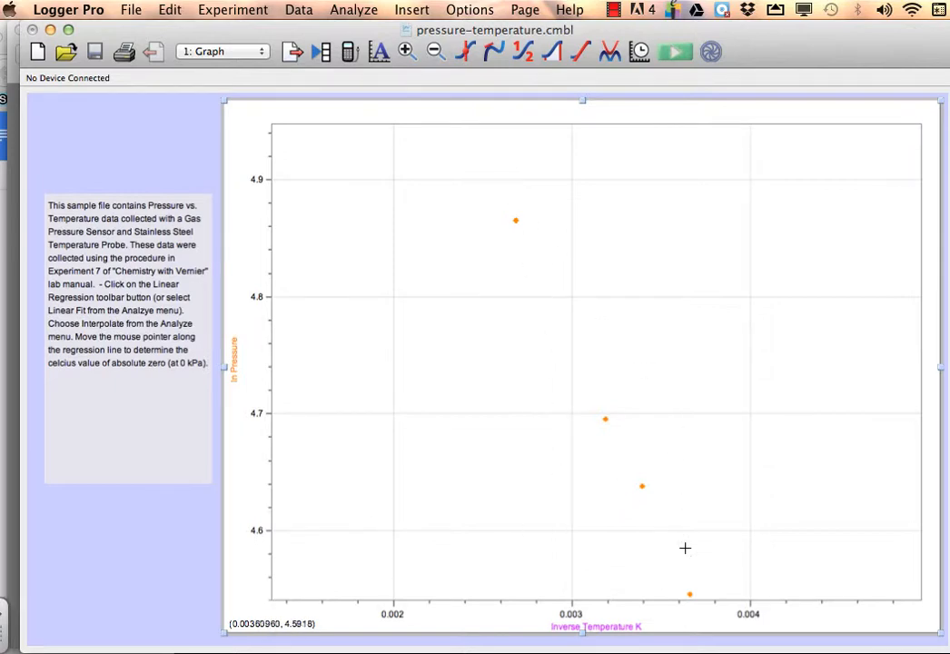
Select the region containing the three upper data points and apply a Linear Fit to them.
left_click_drag(671, 499, 484, 189)
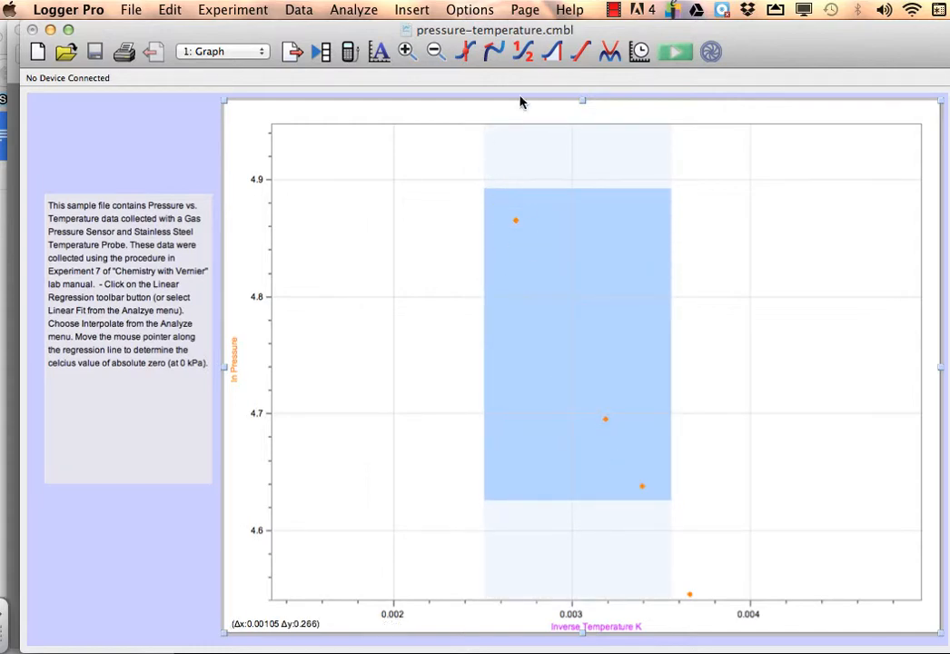
left_click(582, 54)
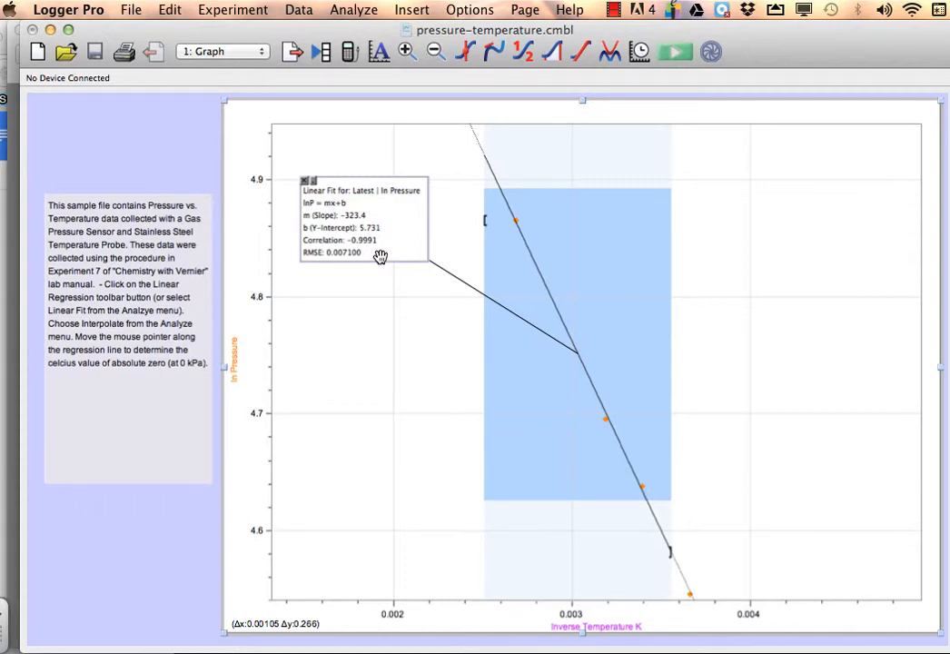
Open the Tangent tool on the graph and close its readout box.
left_click(494, 51)
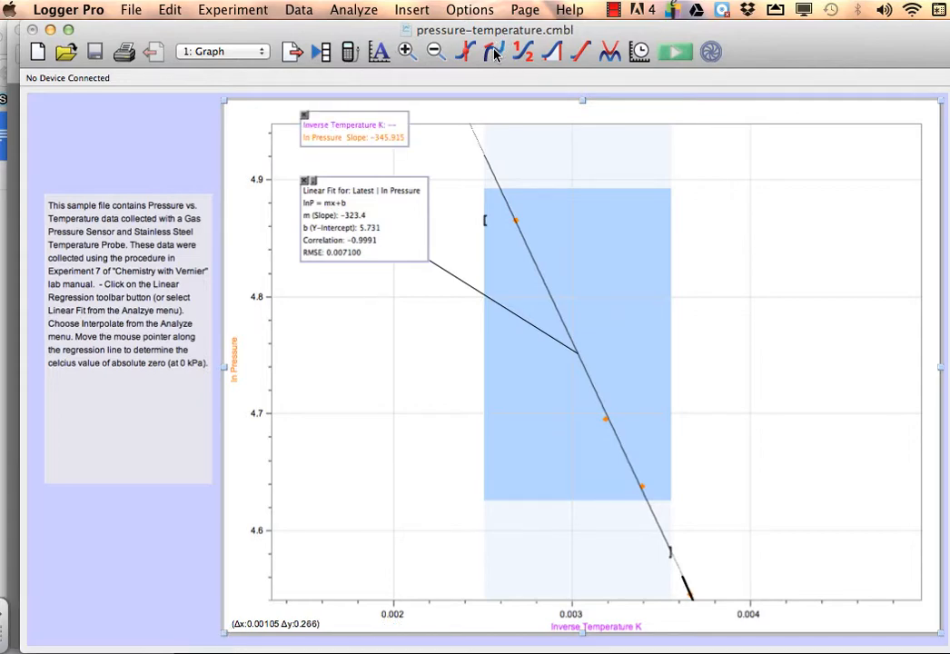
left_click(304, 117)
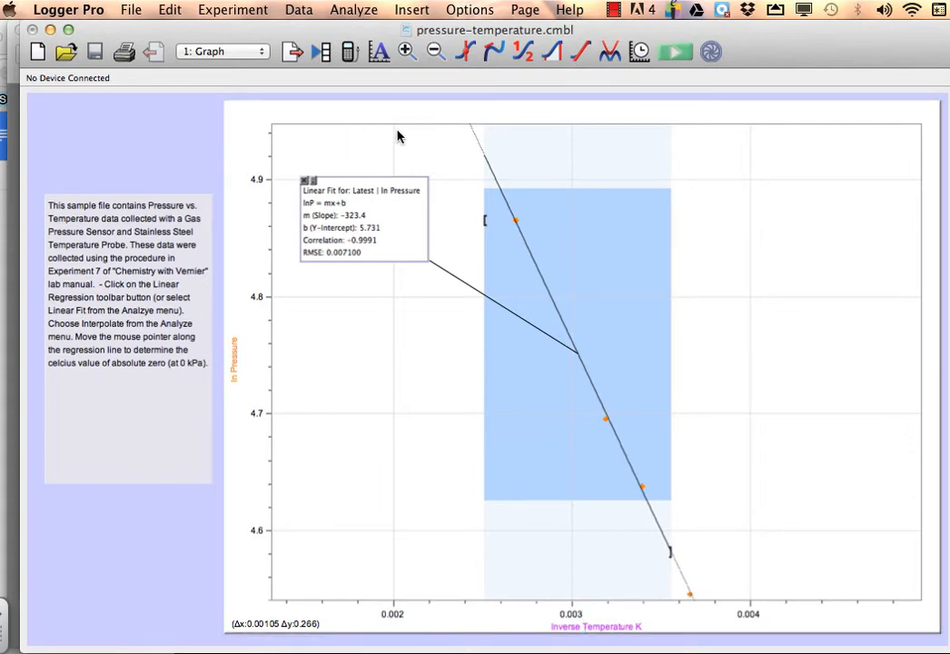